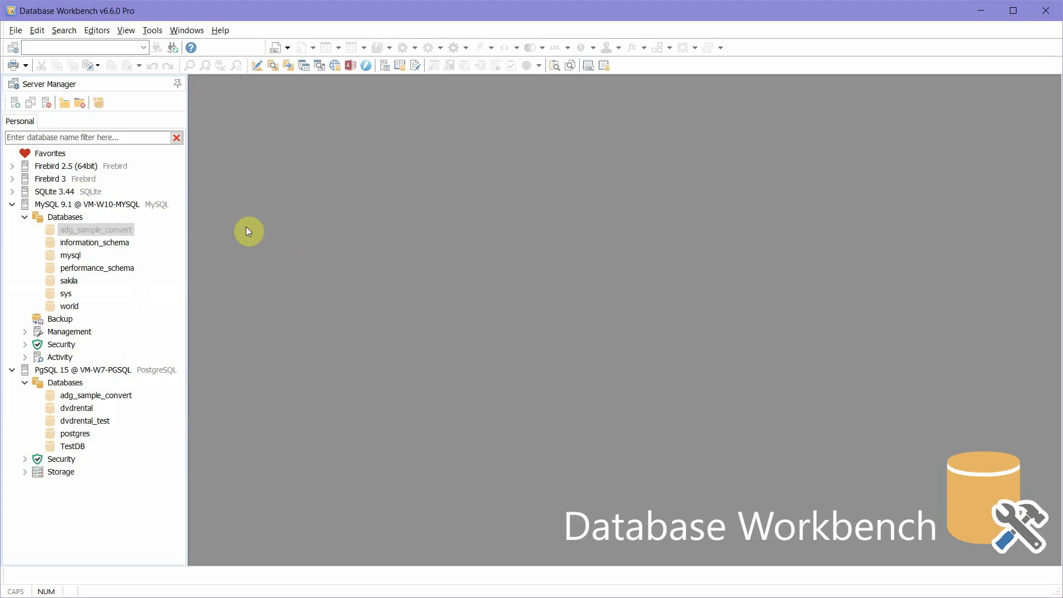
Step: Browse the MySQL adg_sample_convert database: its tables, foreign key constraints and the products table's columns
double_click(111, 232)
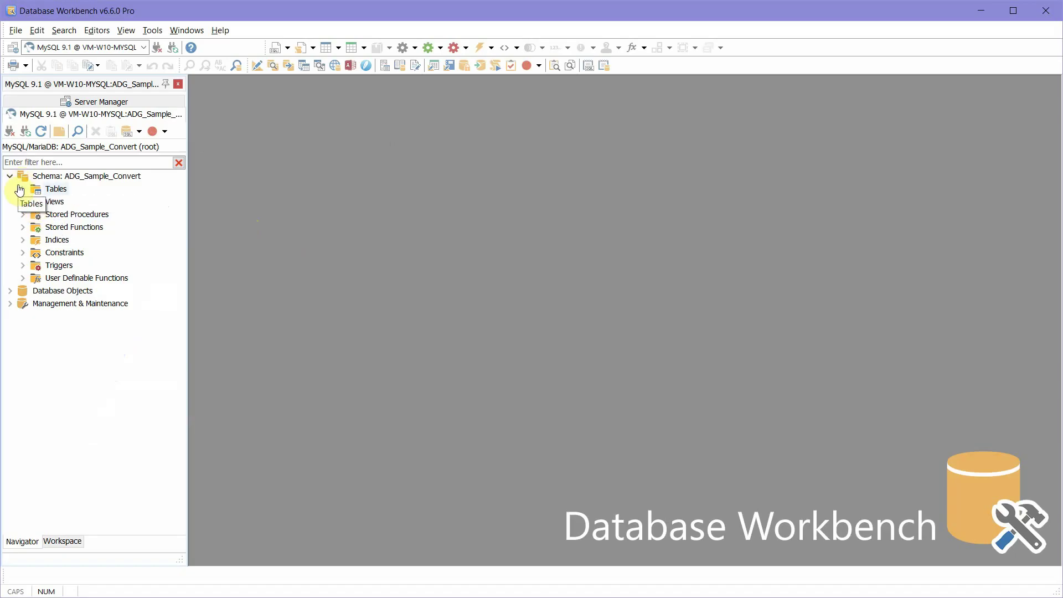
click(22, 190)
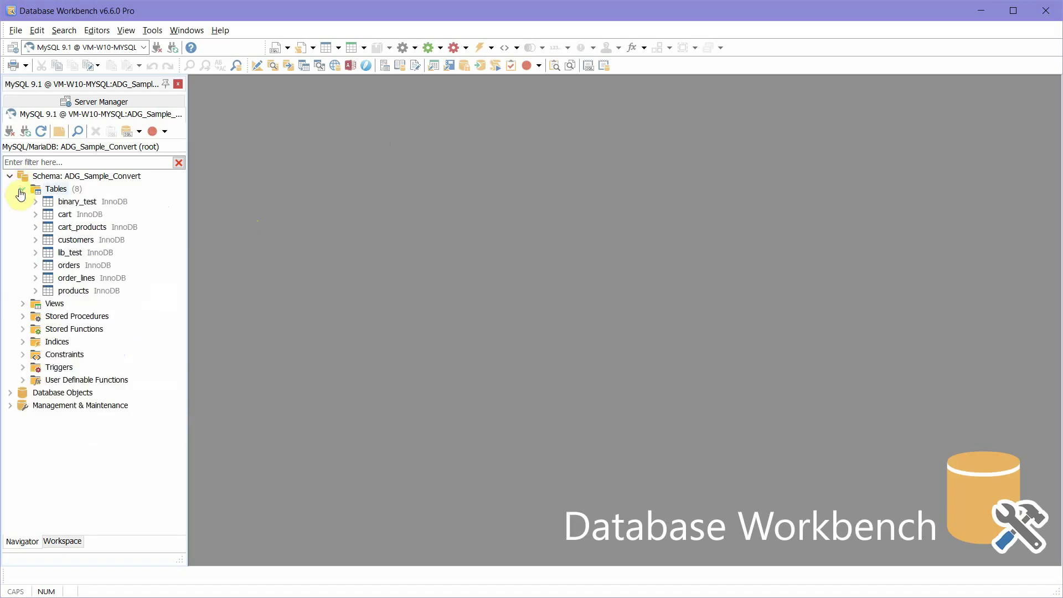
click(22, 355)
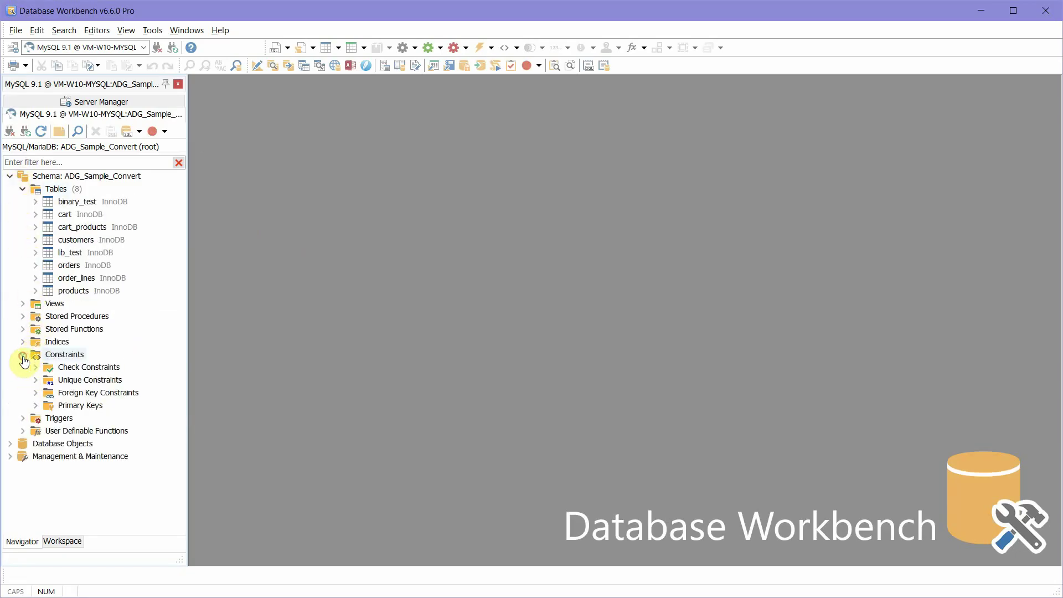
click(35, 392)
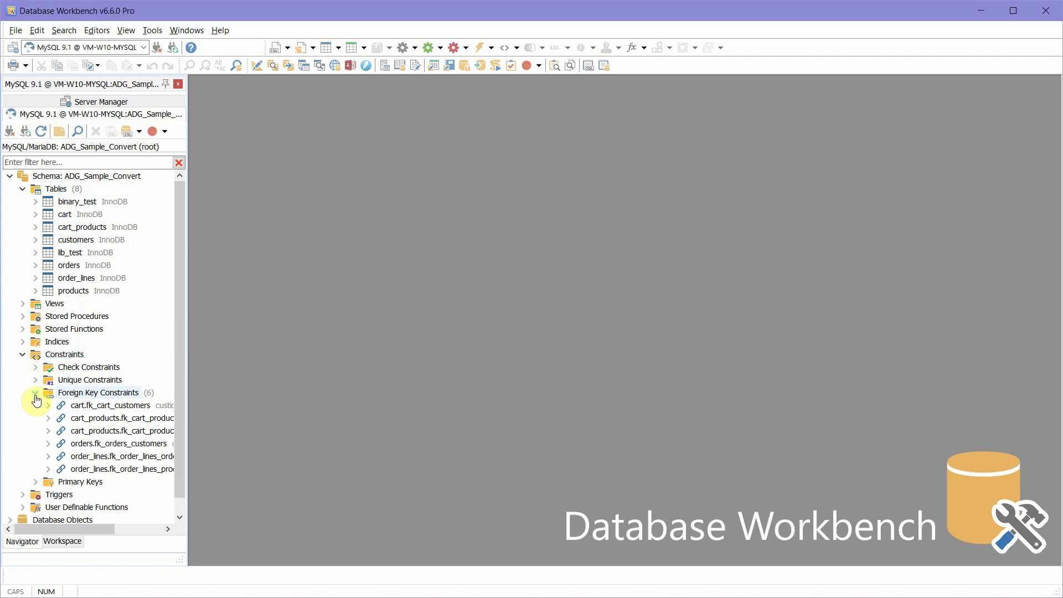
click(35, 291)
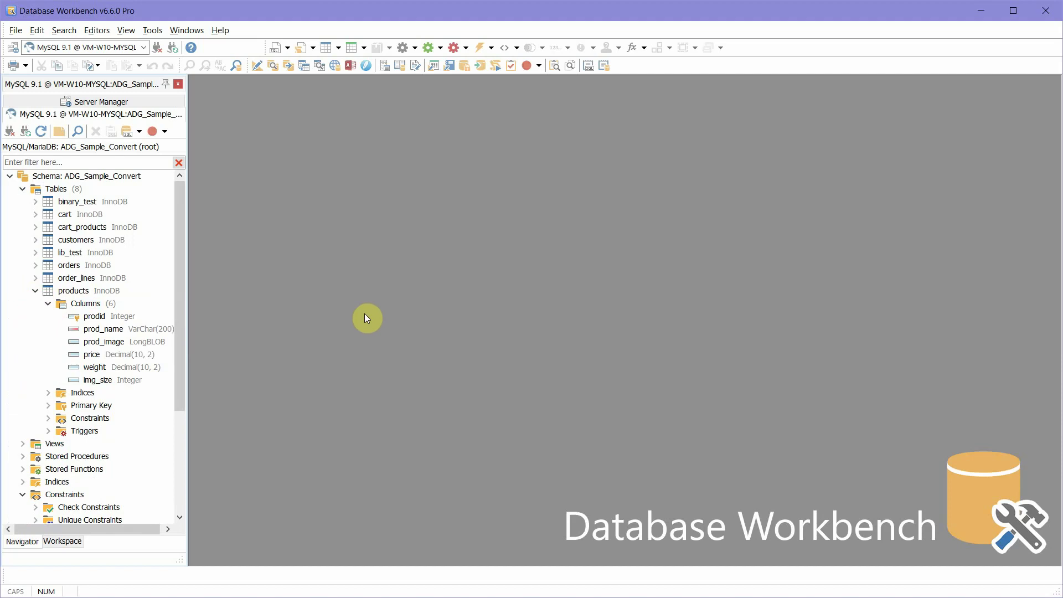
Step: Start the Migrate wizard on the ADG_Sample_Convert schema from its context menu
click(109, 177)
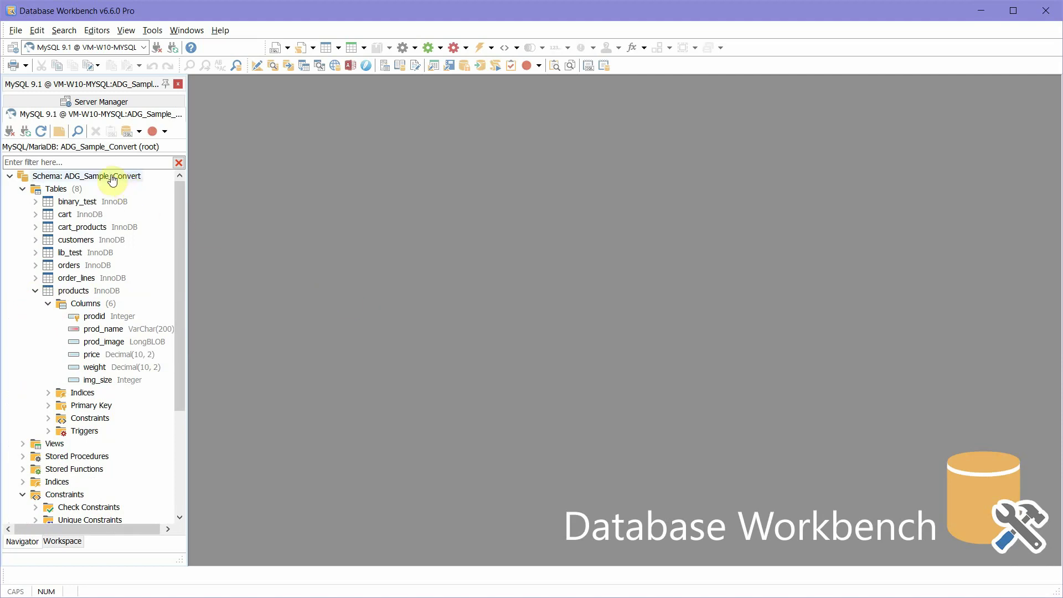
right_click(111, 177)
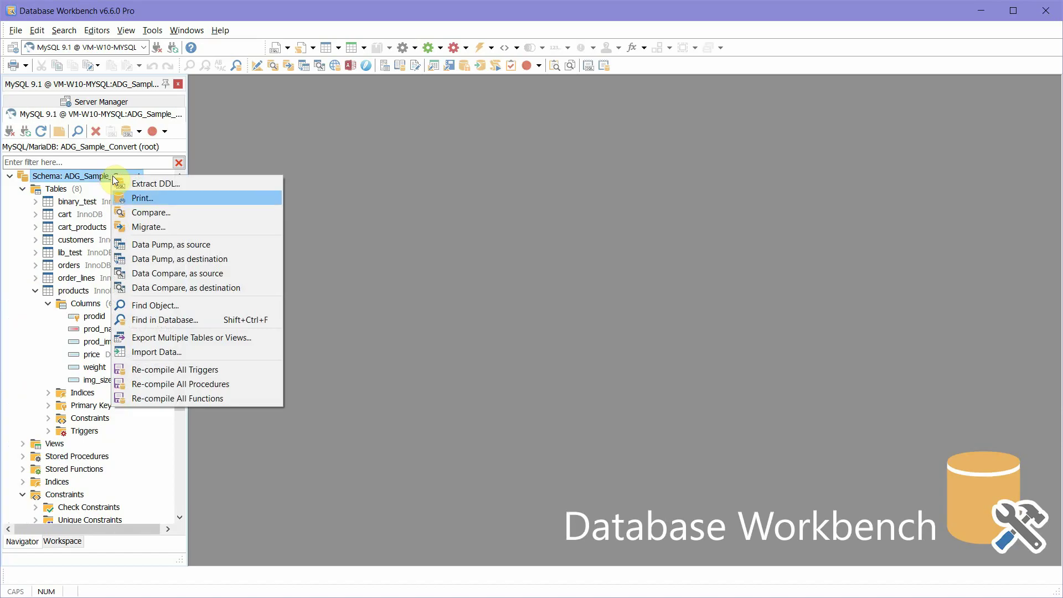
click(177, 226)
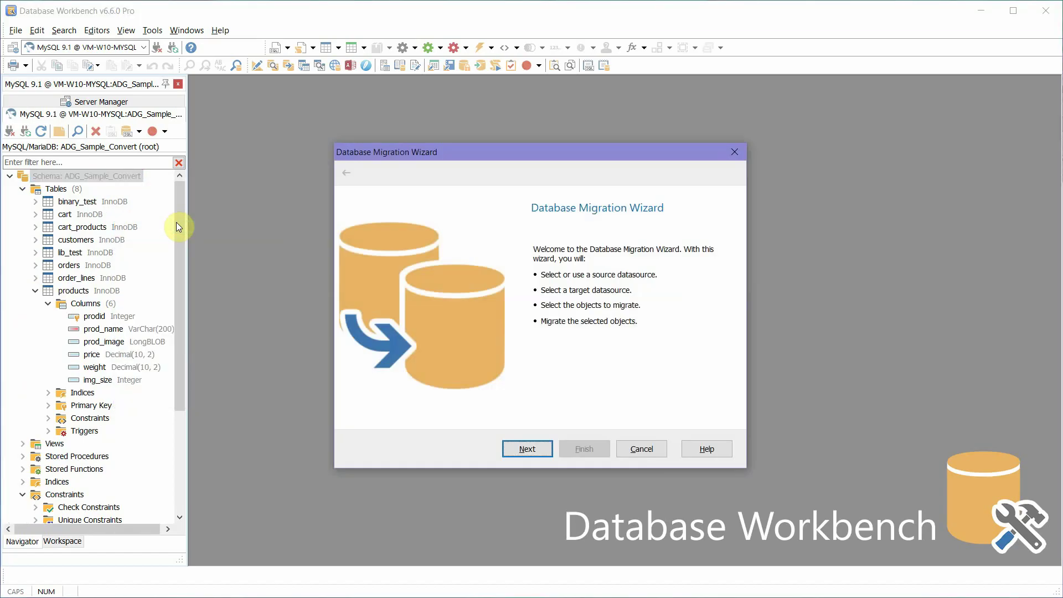
Step: Choose the PostgreSQL adg_sample_convert database as the migration destination
click(522, 449)
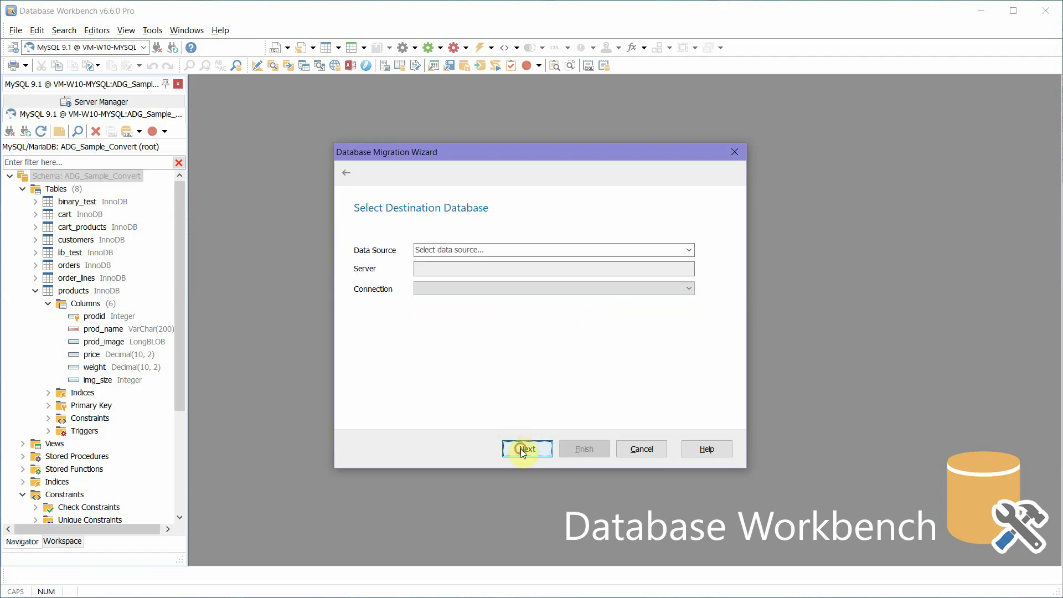
click(689, 250)
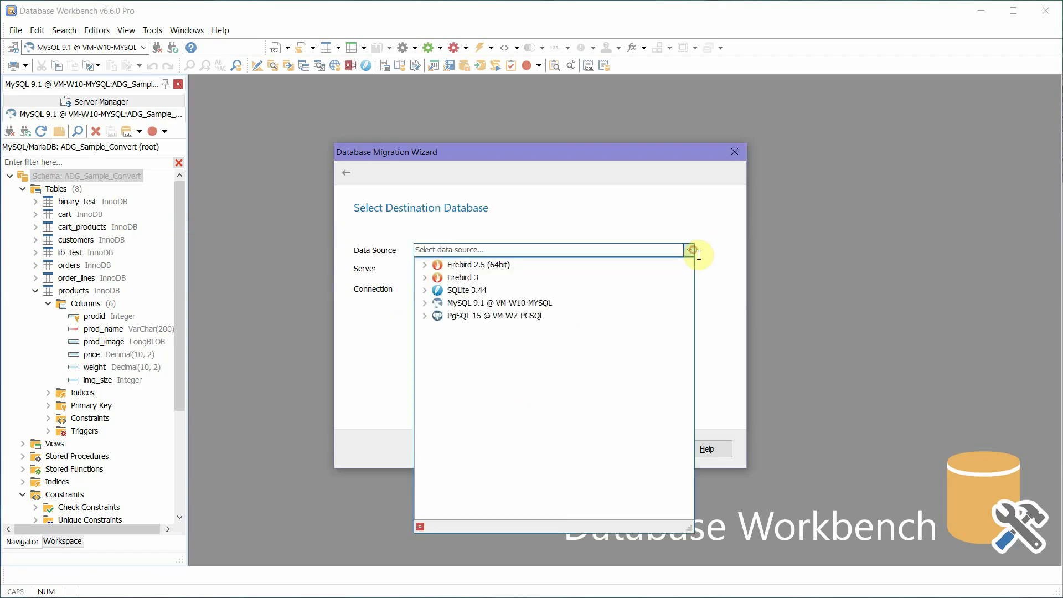
click(426, 316)
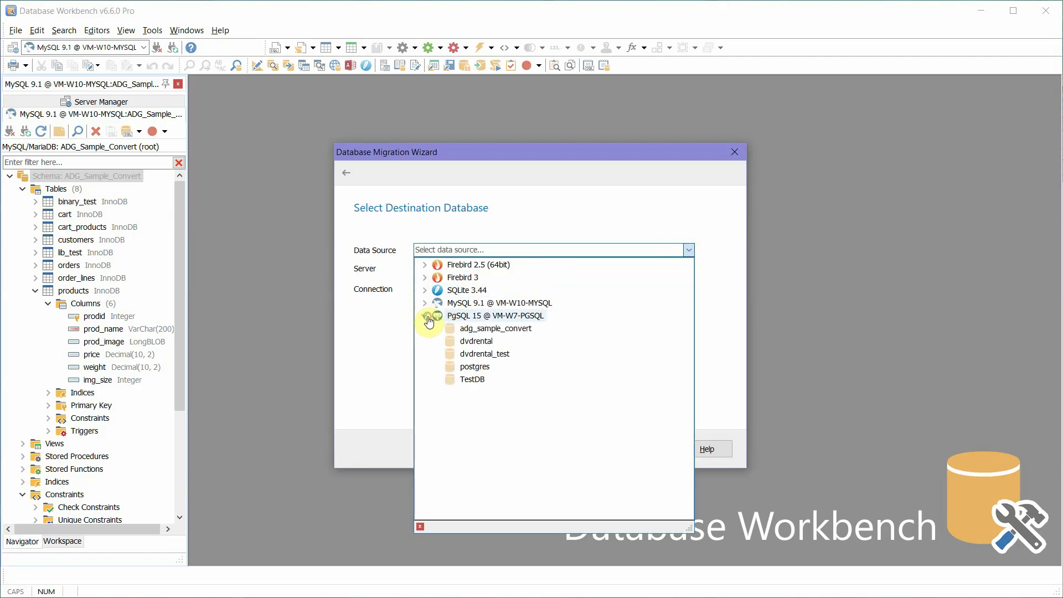
click(486, 331)
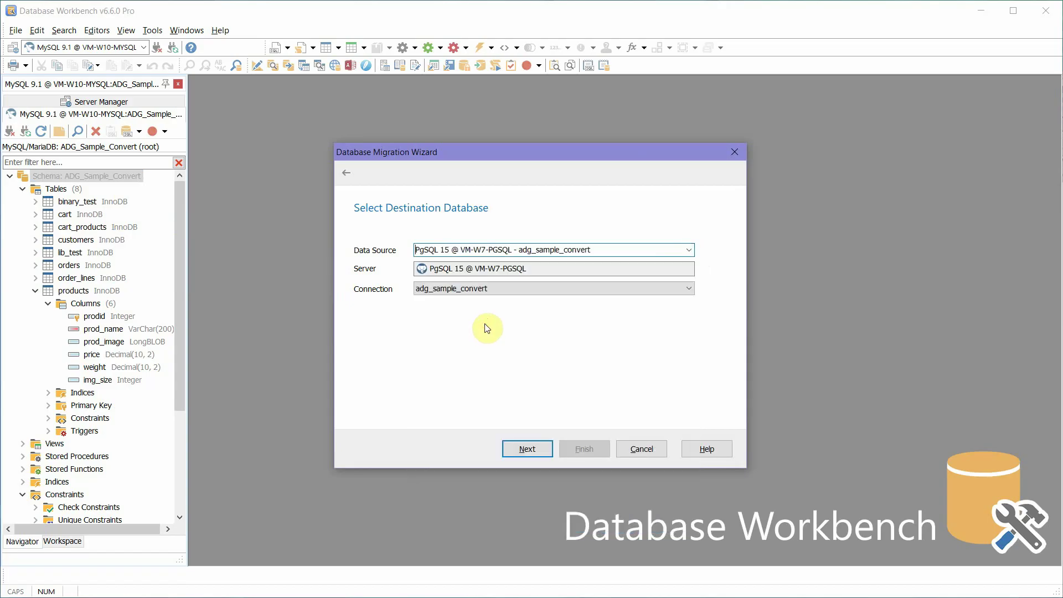
click(529, 454)
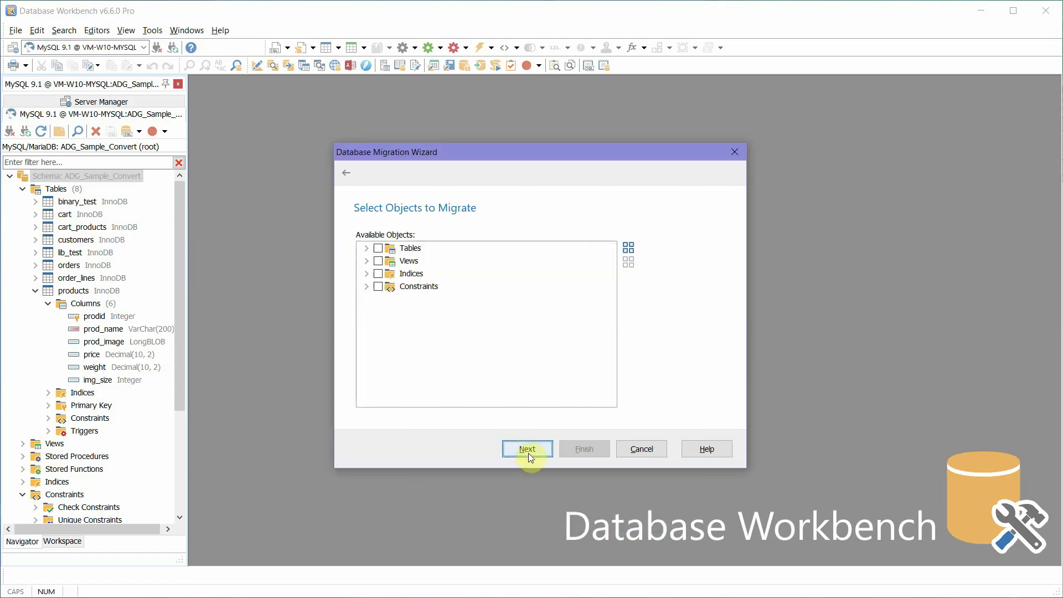
Step: Select all objects for migration and have the wizard really create them, not only script
click(629, 248)
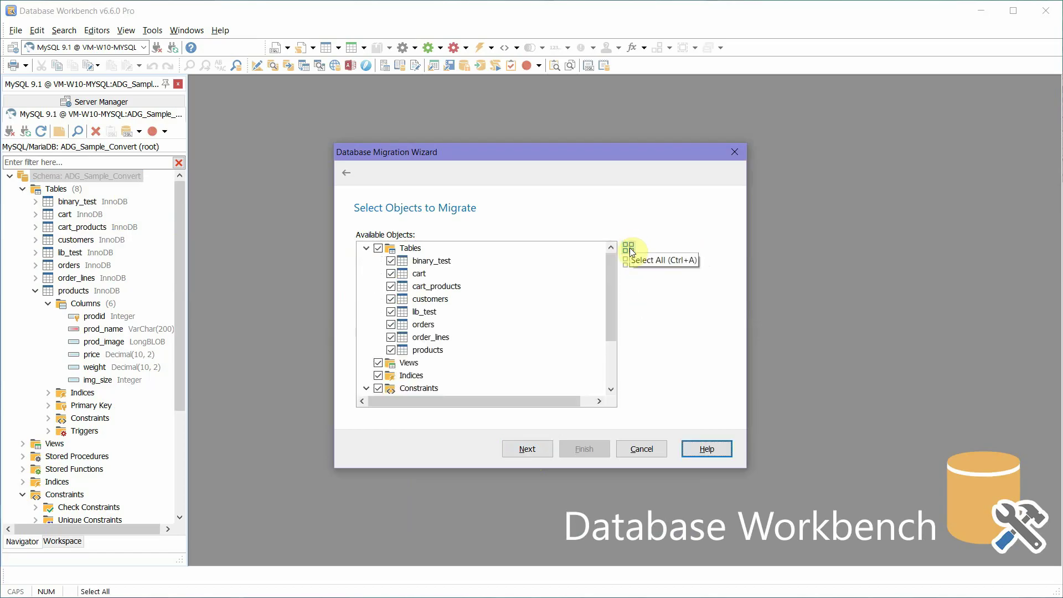
click(527, 455)
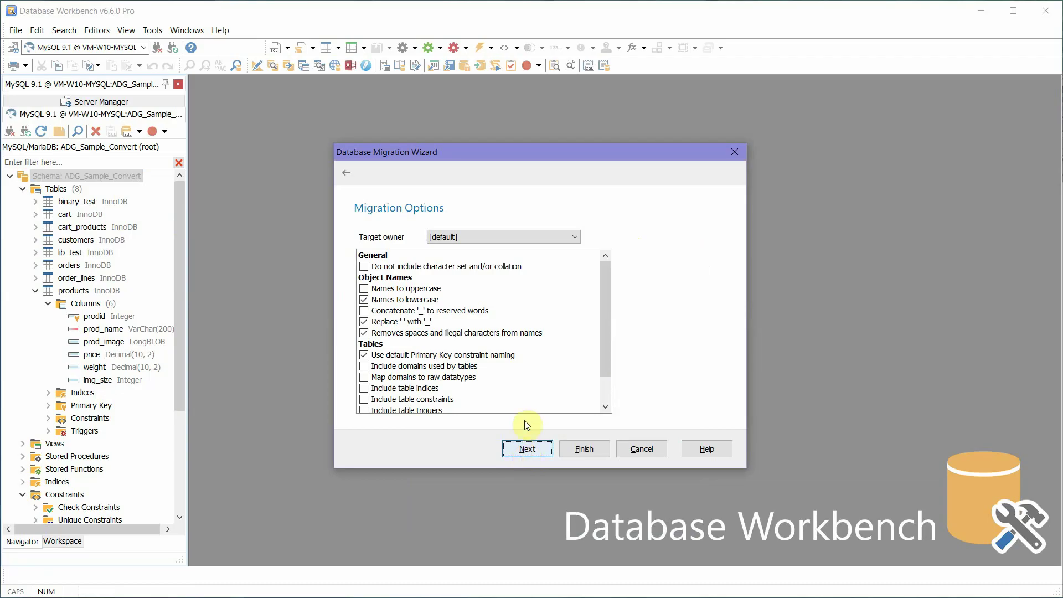
scroll(526, 374, down, 2)
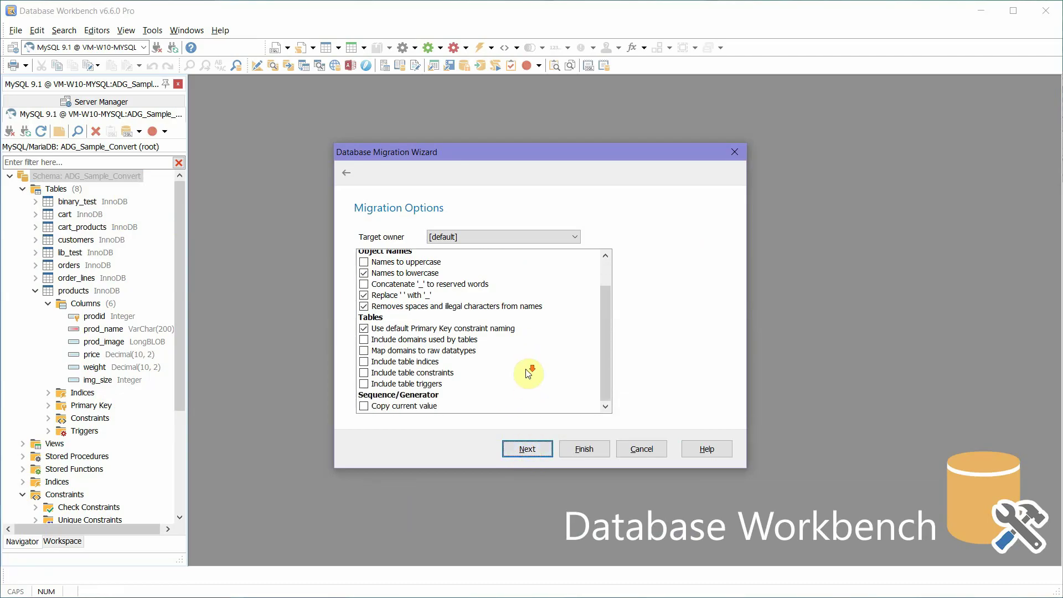
click(515, 440)
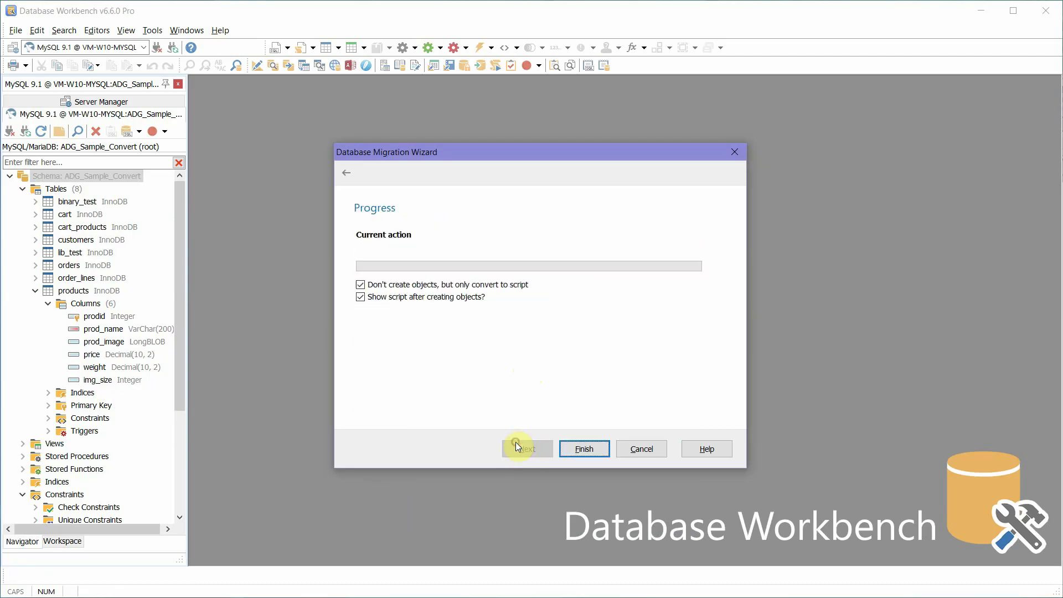
click(435, 286)
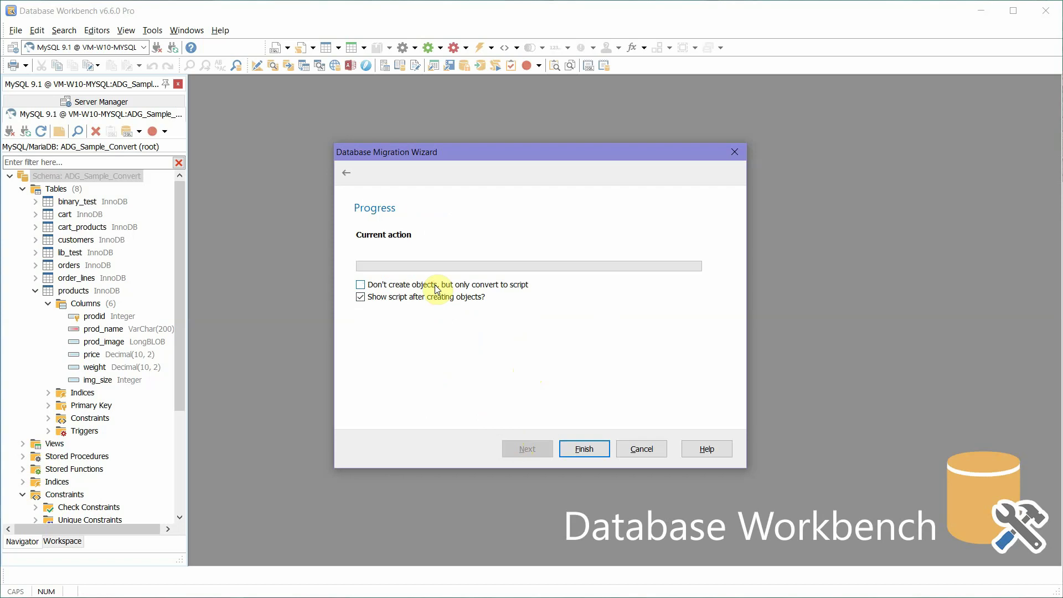
Step: Run the migration and bring the Schema Migration Report forward with its tables listed
click(581, 449)
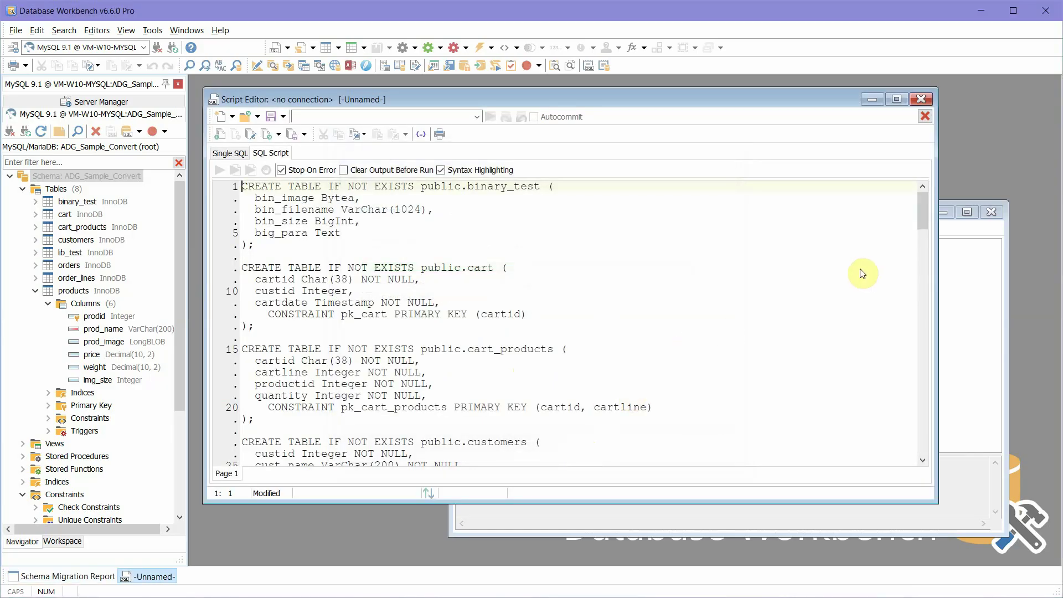
click(944, 233)
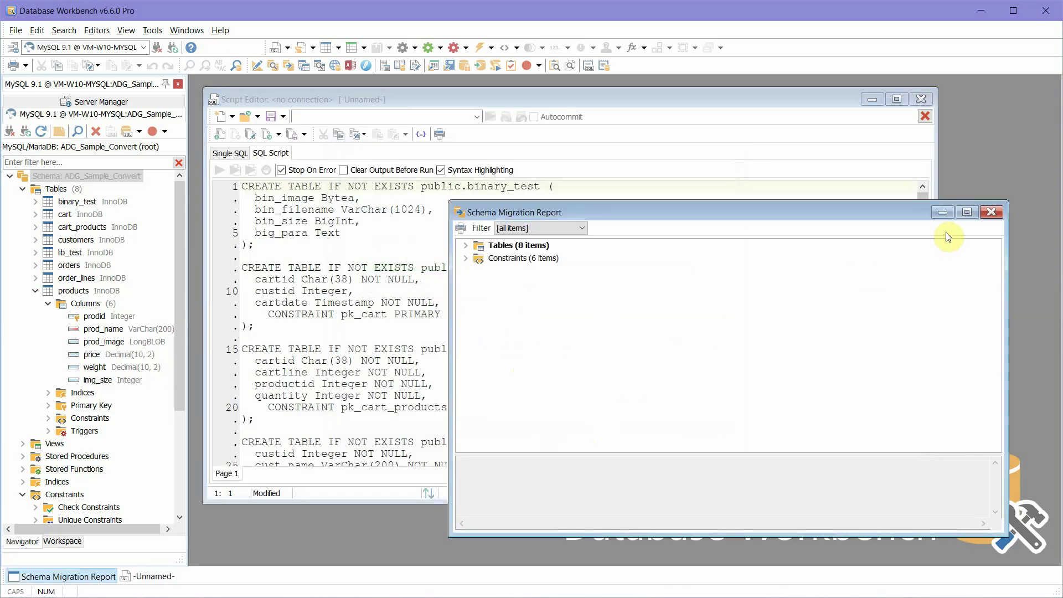
click(464, 247)
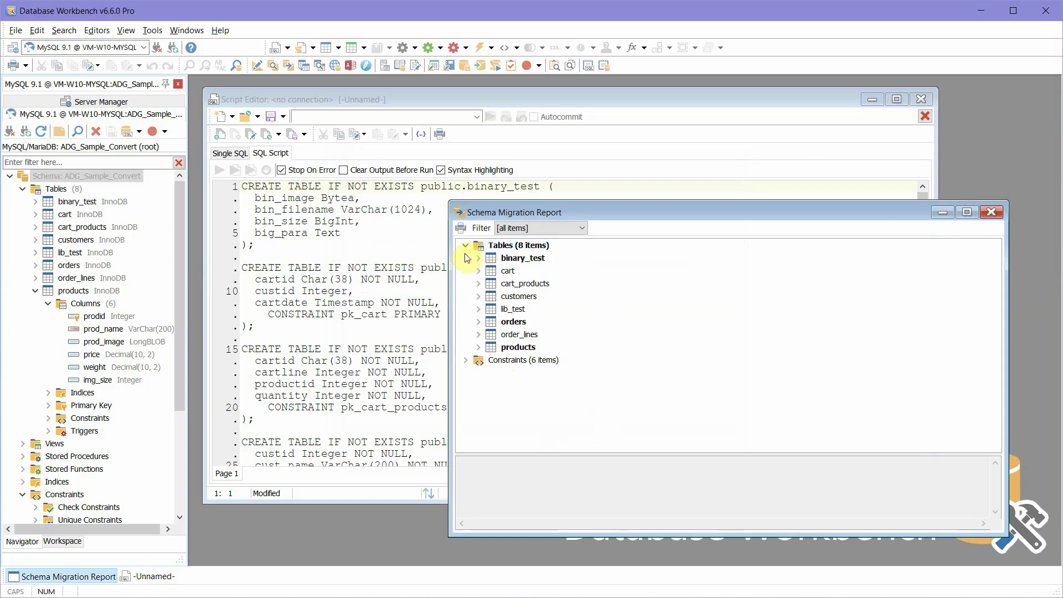
Step: Review binary_test's messages: LongBLOB mapped to bytea and LongText mapped to Text
click(478, 259)
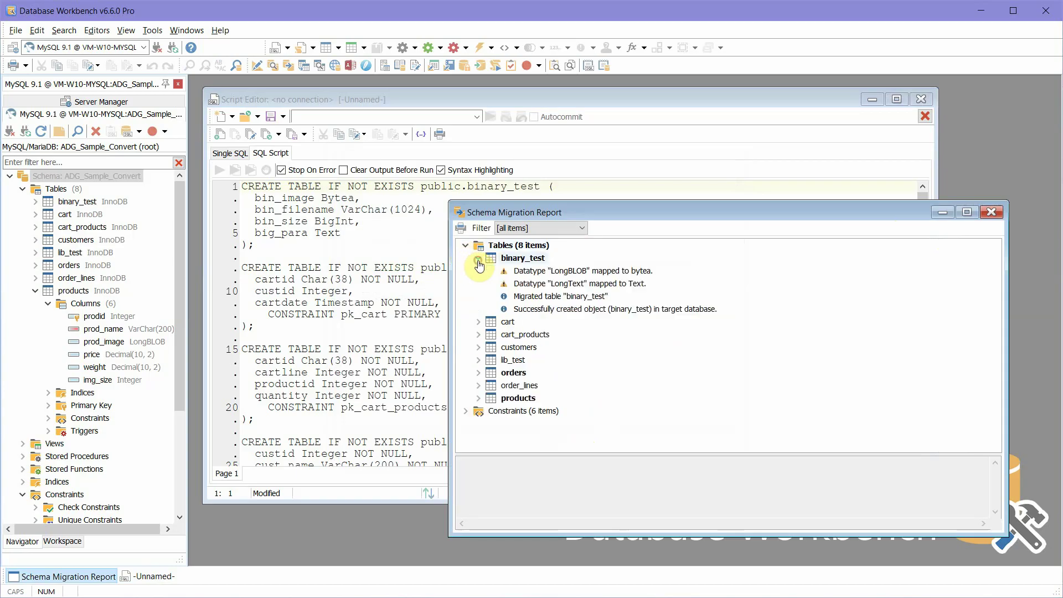
click(582, 272)
click(647, 287)
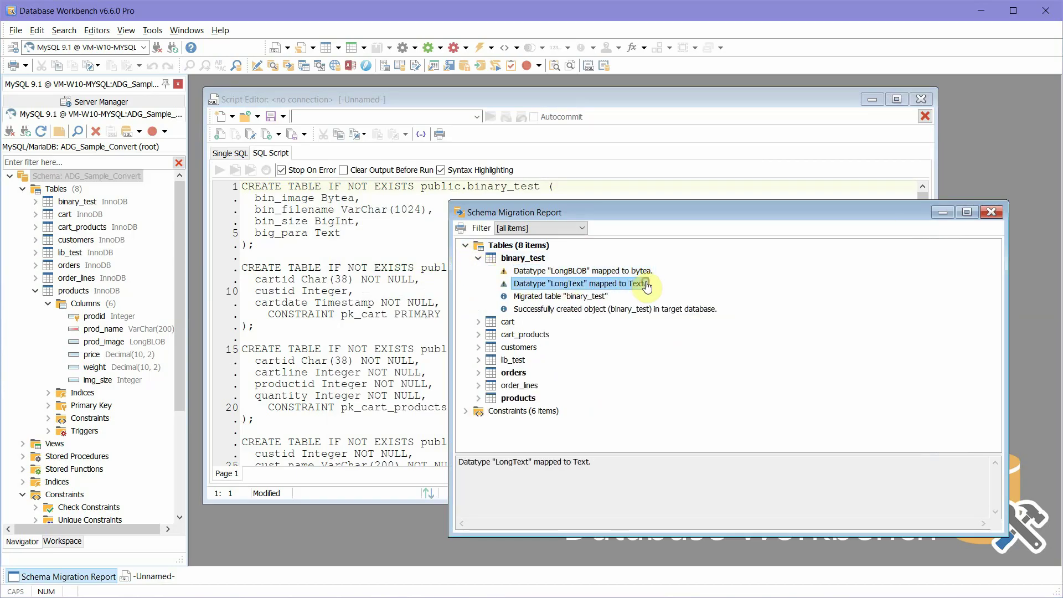
Step: Open the PostgreSQL adg_sample_convert database from Server Manager and list its migrated tables
click(119, 103)
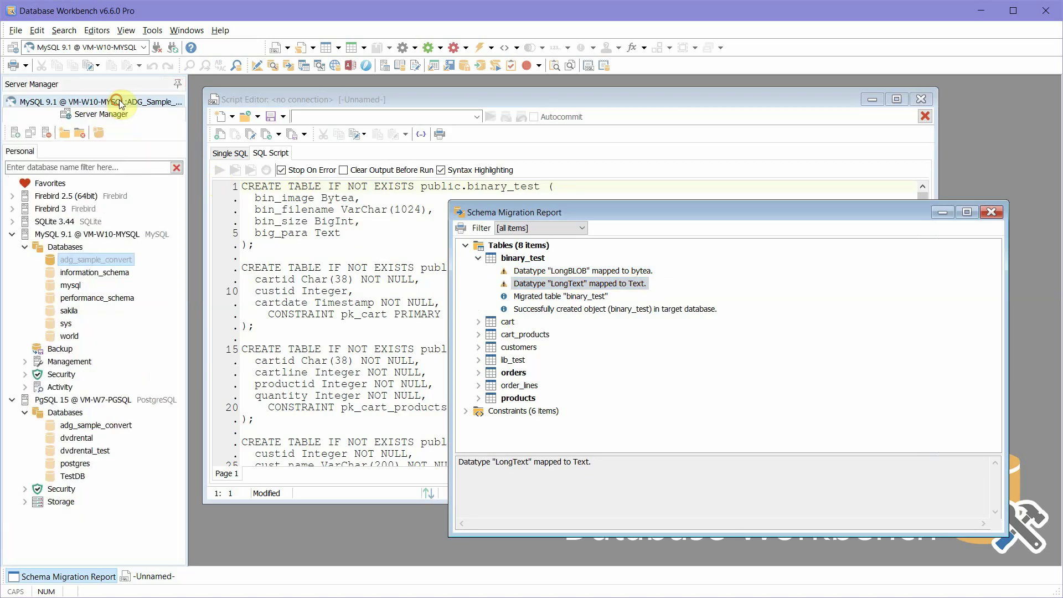
click(97, 425)
double_click(97, 426)
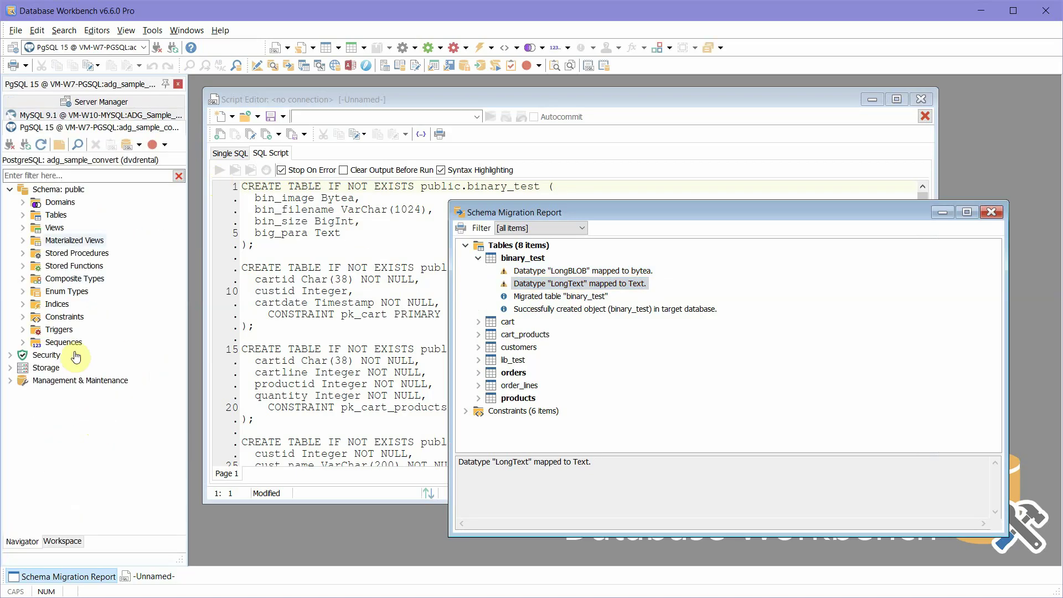
click(22, 214)
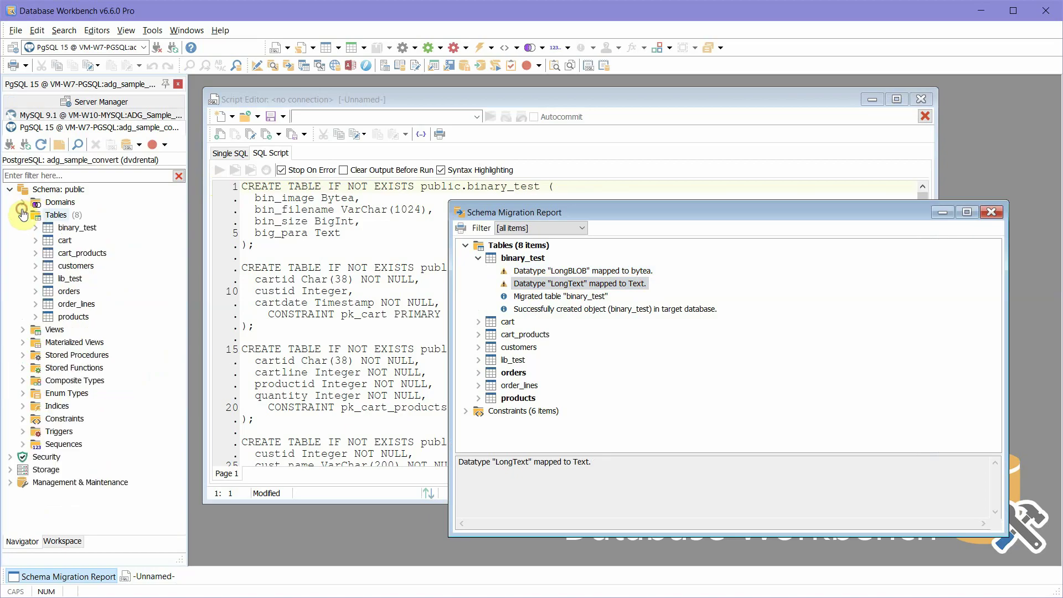
Step: Inspect the products and customers columns and the migrated foreign key constraints
click(36, 316)
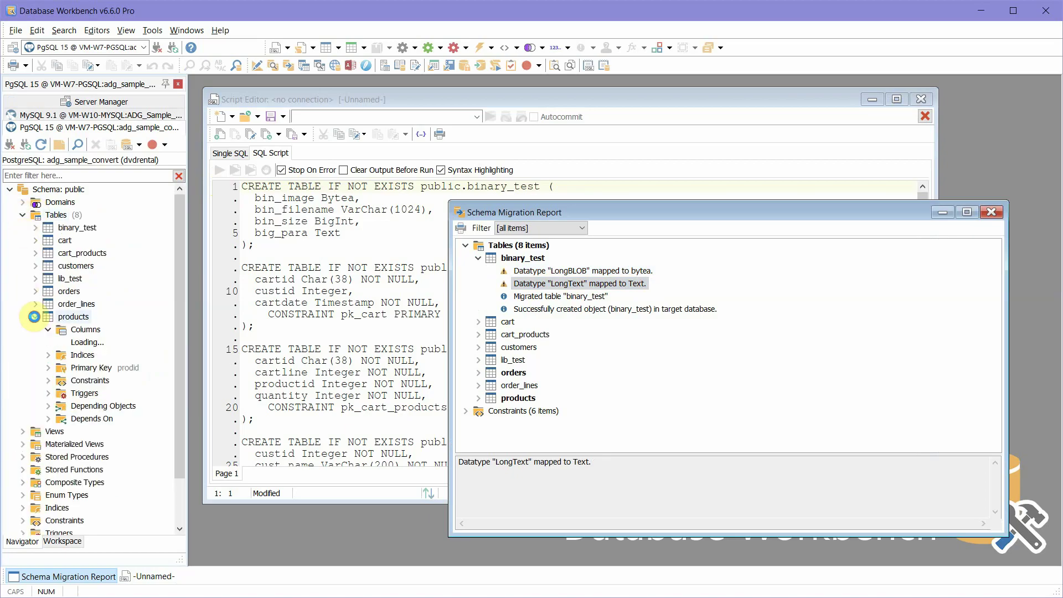
click(34, 265)
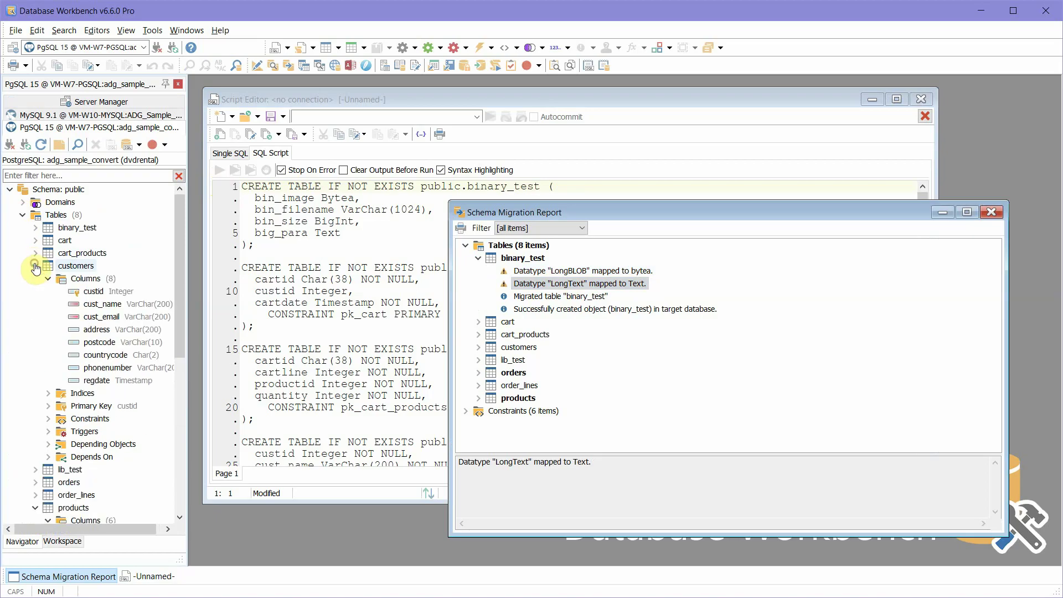
scroll(35, 266, down, 3)
scroll(35, 267, down, 2)
scroll(35, 268, down, 3)
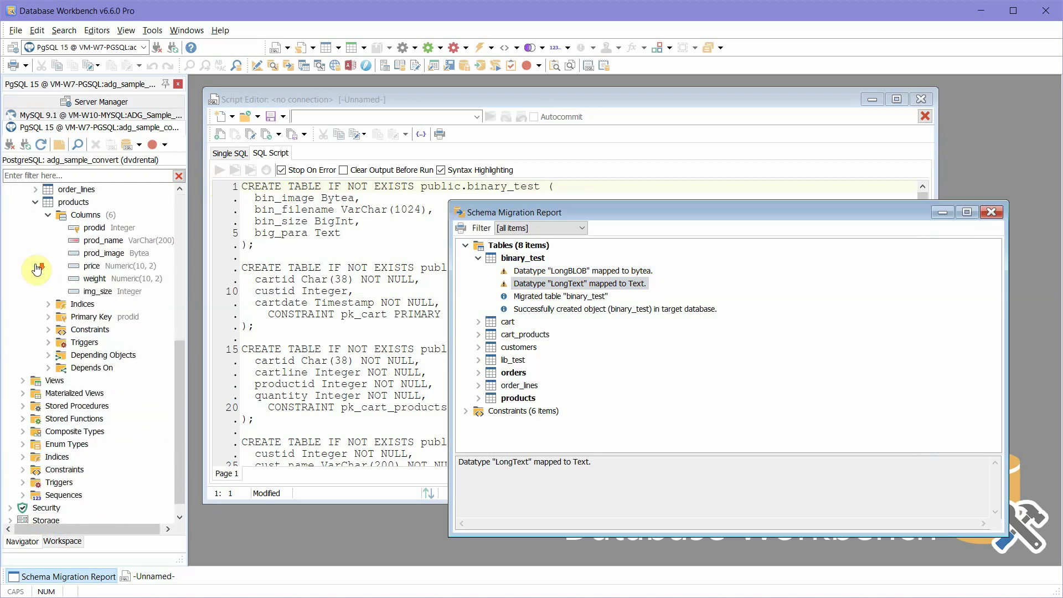
click(22, 469)
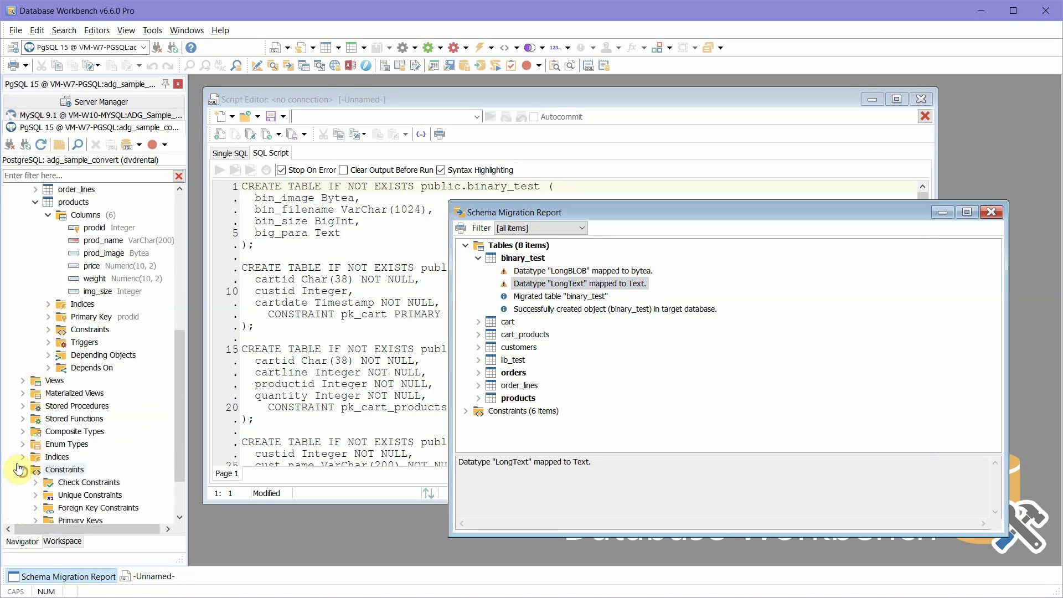
click(32, 510)
scroll(33, 498, down, 1)
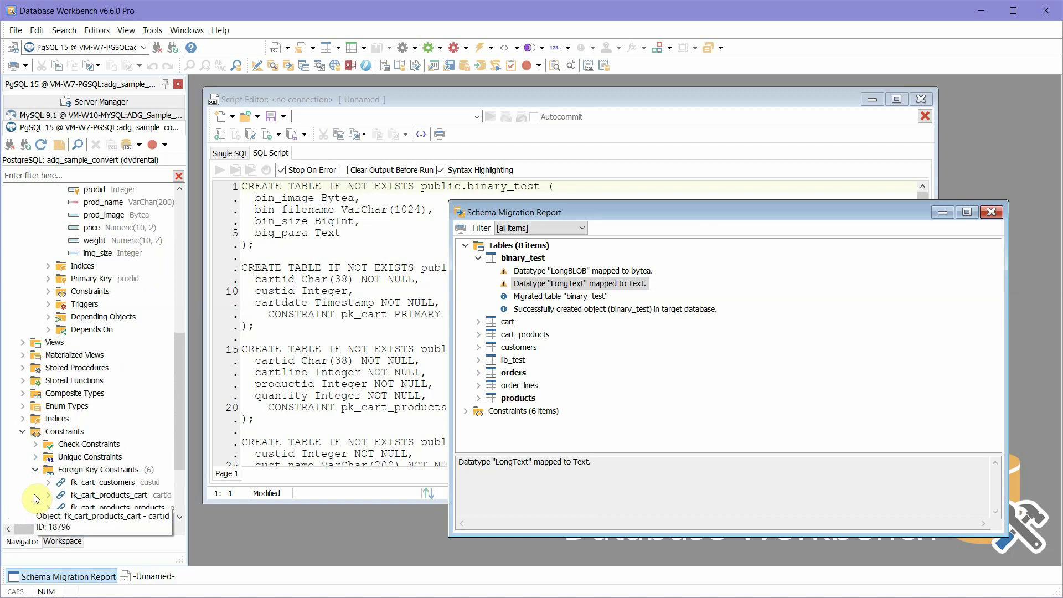